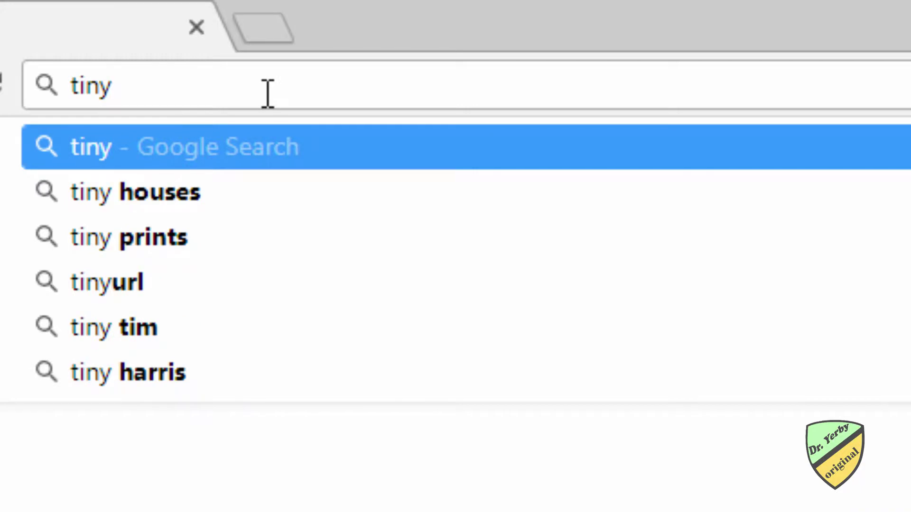
Step: Open tinyurl.com/mscvm in the browser and go to the store's account registration
text(url.com)
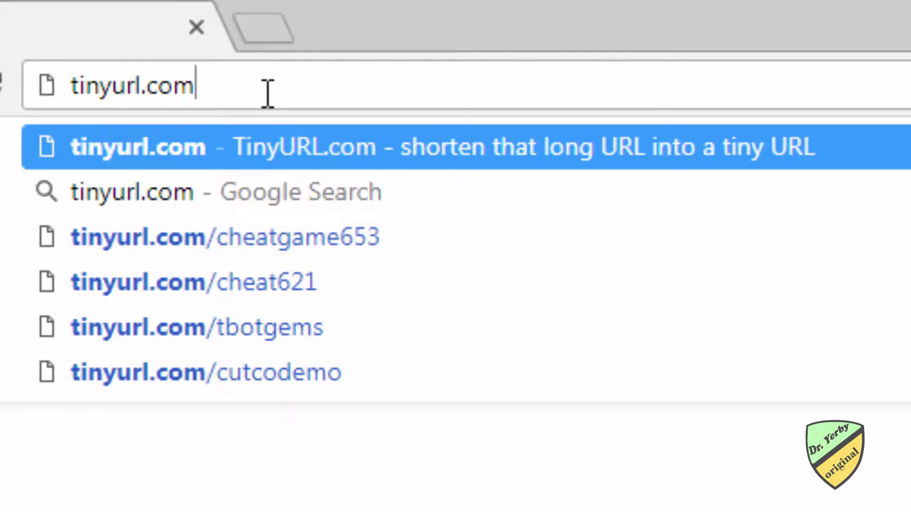
text(/mscv)
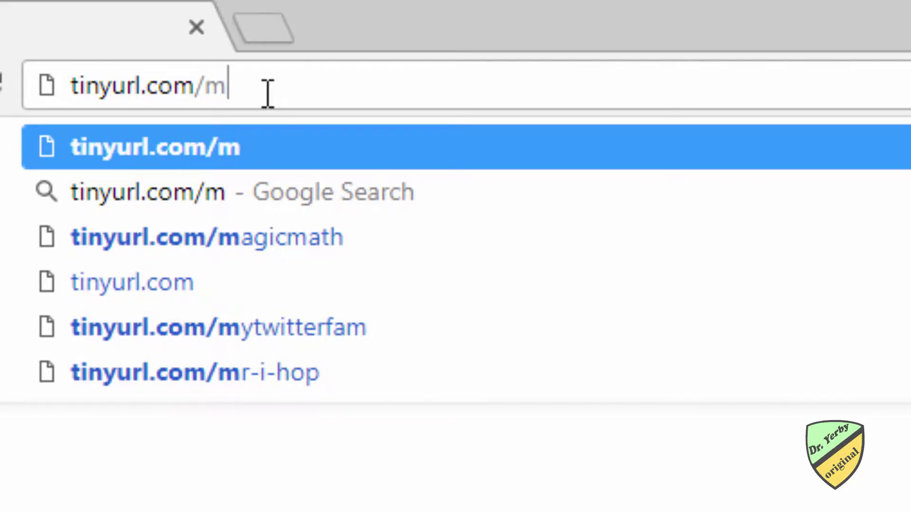
text(m)
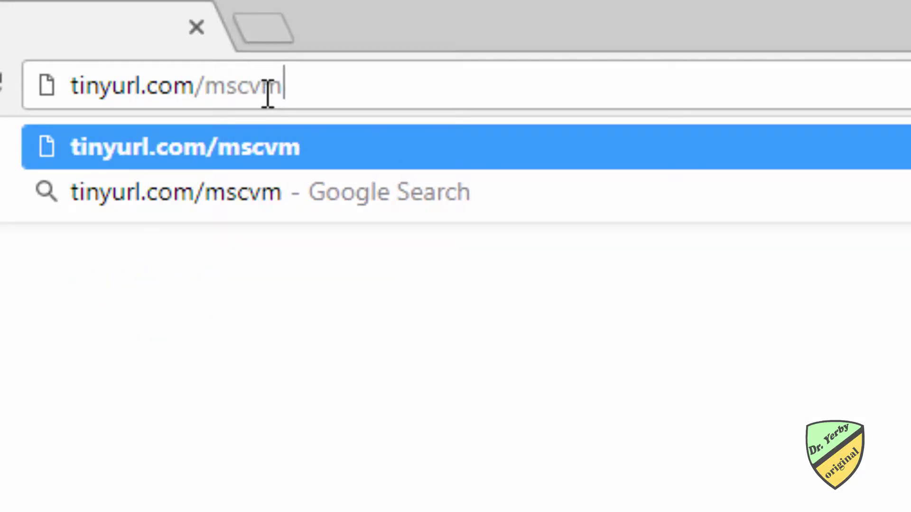
key(Return)
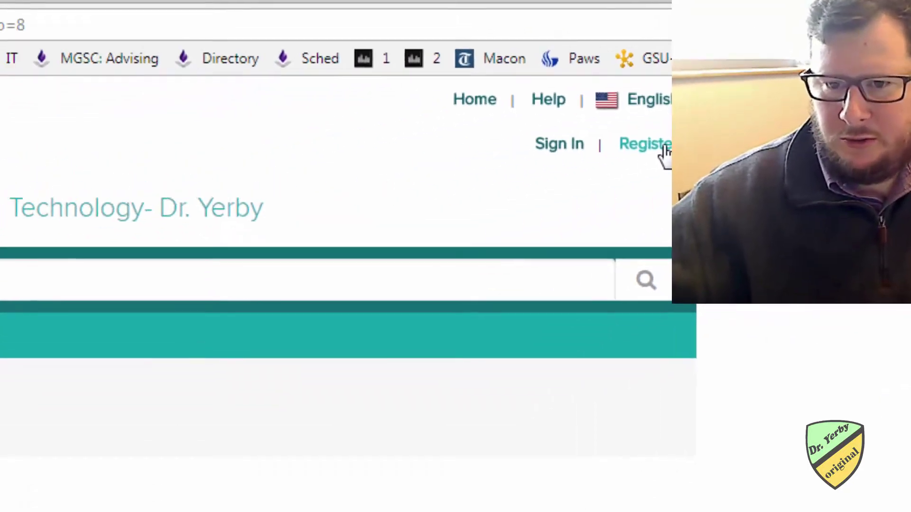
click(479, 195)
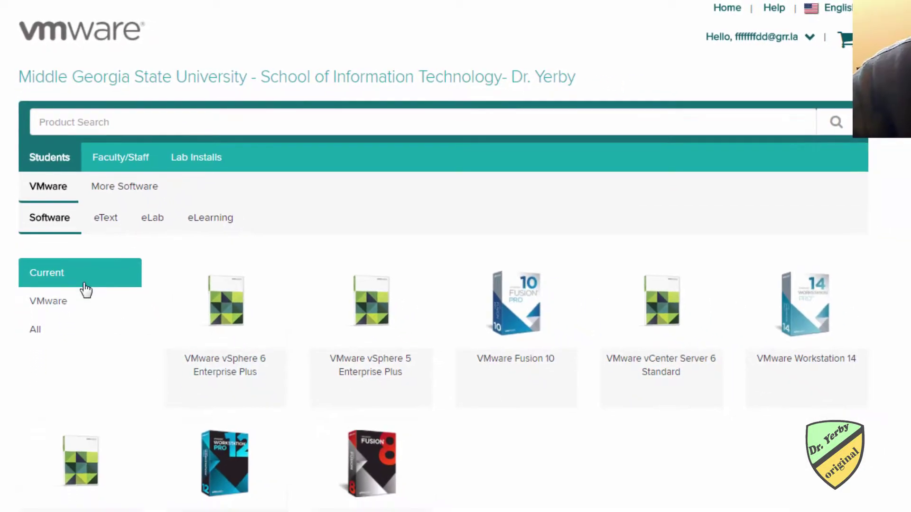
Step: Show all VMware software offered to students in the store and browse the list
click(47, 335)
scroll(390, 476, down, 1)
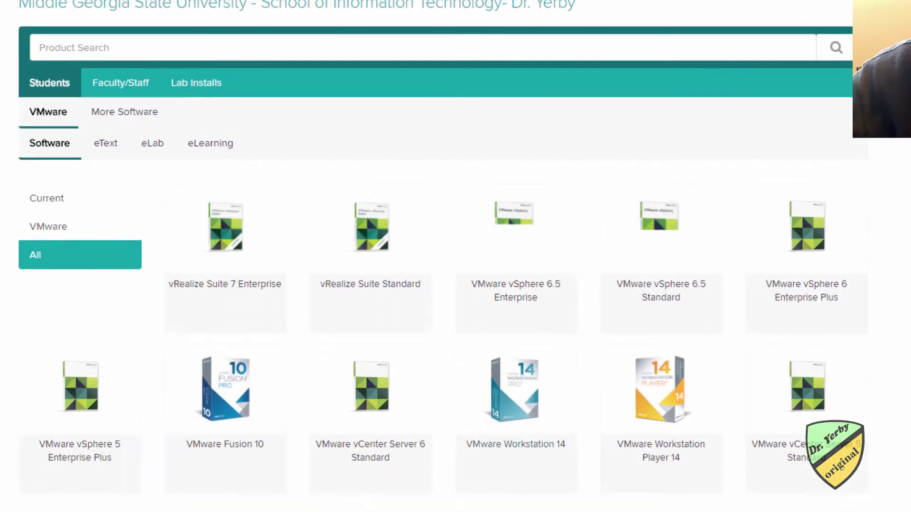
click(133, 374)
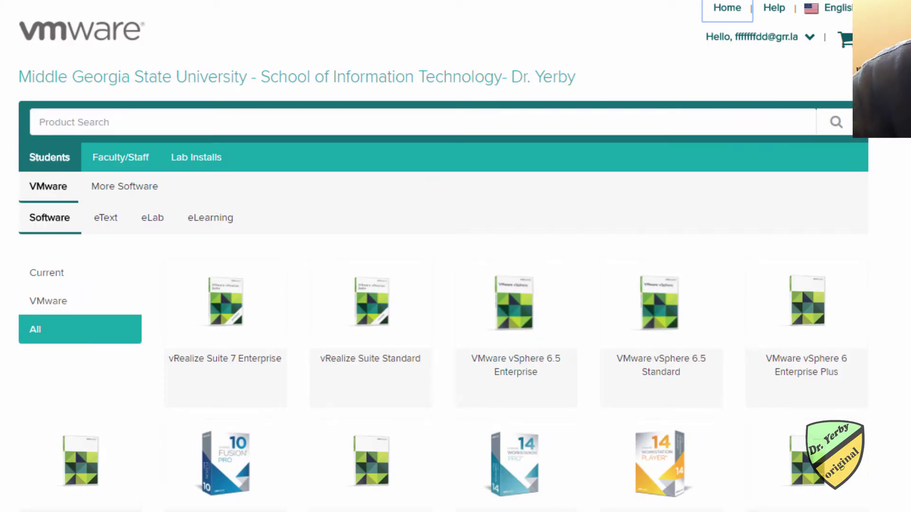
scroll(585, 454, down, 3)
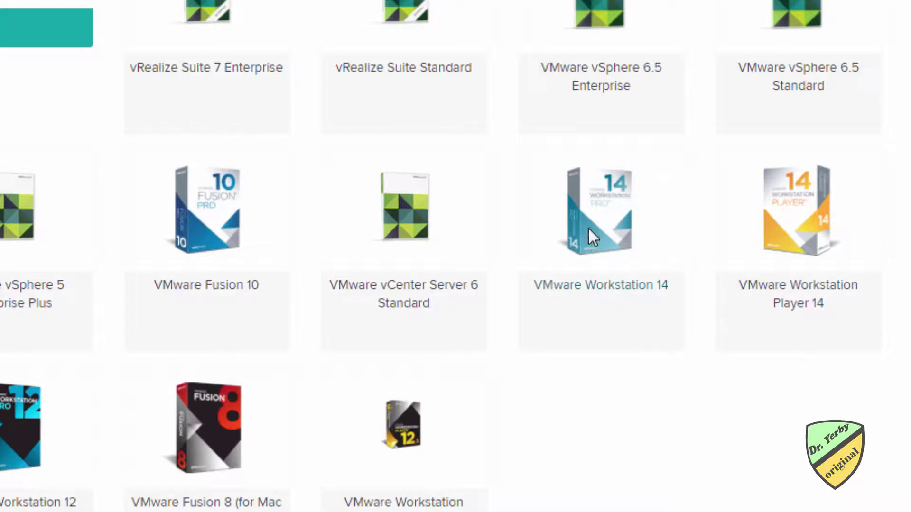
Step: Add VMware Workstation 14 for Windows to the cart, open the order's download page and close it again
click(615, 297)
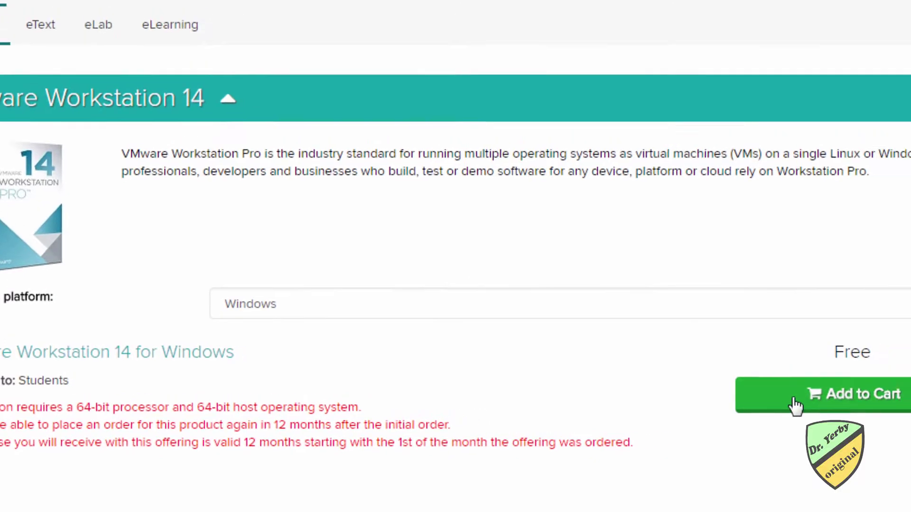
click(871, 388)
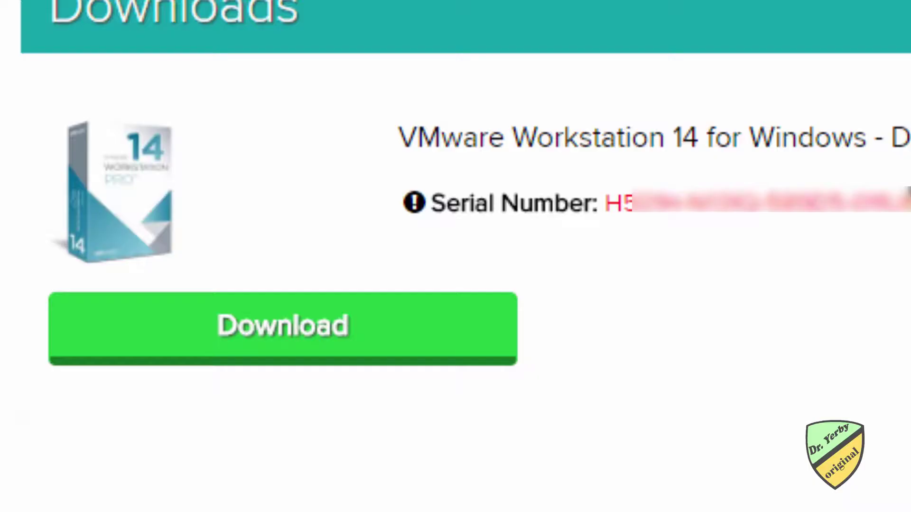
click(305, 328)
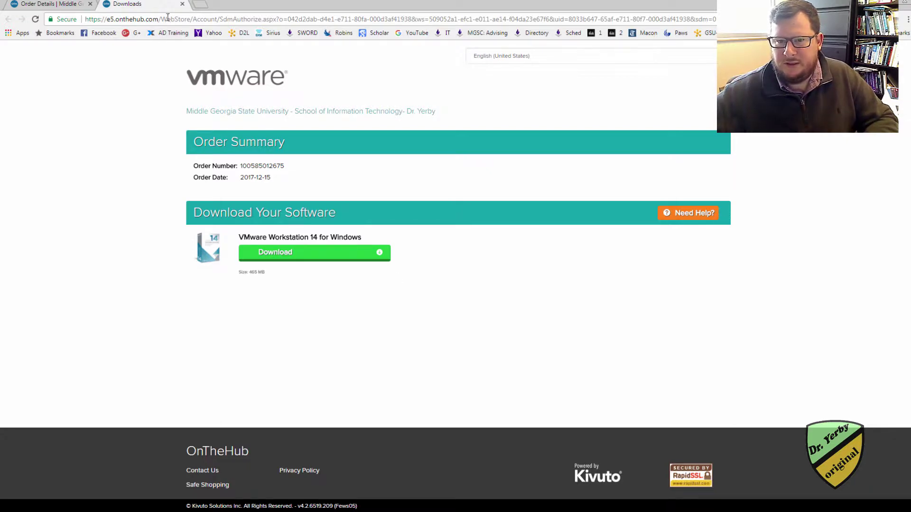
click(183, 5)
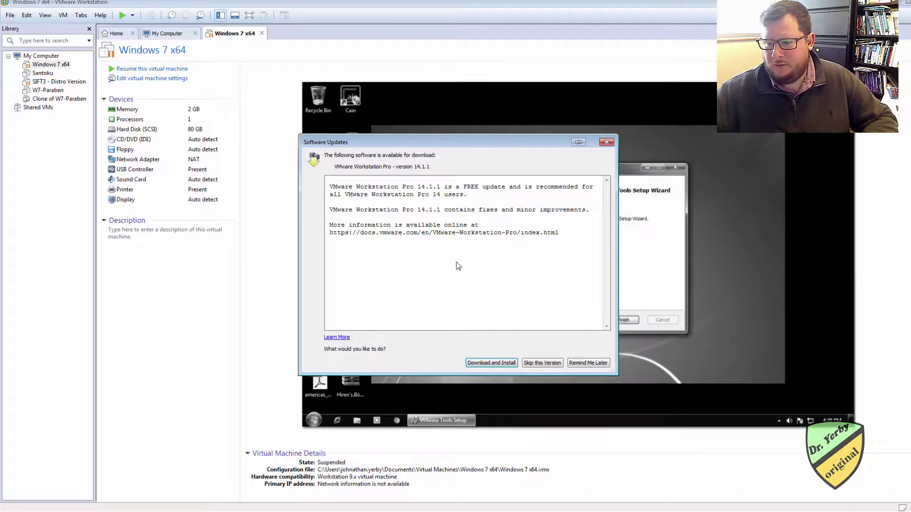
Step: In VMware Workstation, postpone the software update and start a new virtual machine with the Custom (advanced) configuration
click(587, 363)
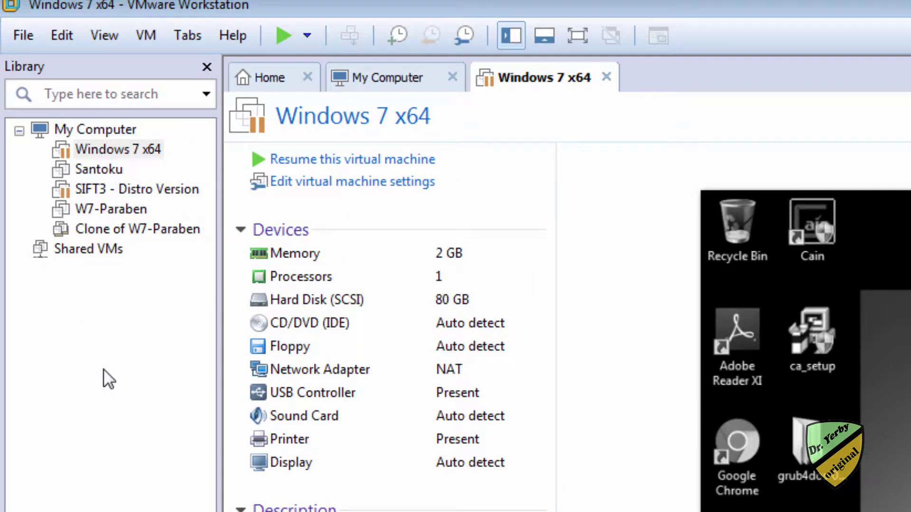
click(263, 80)
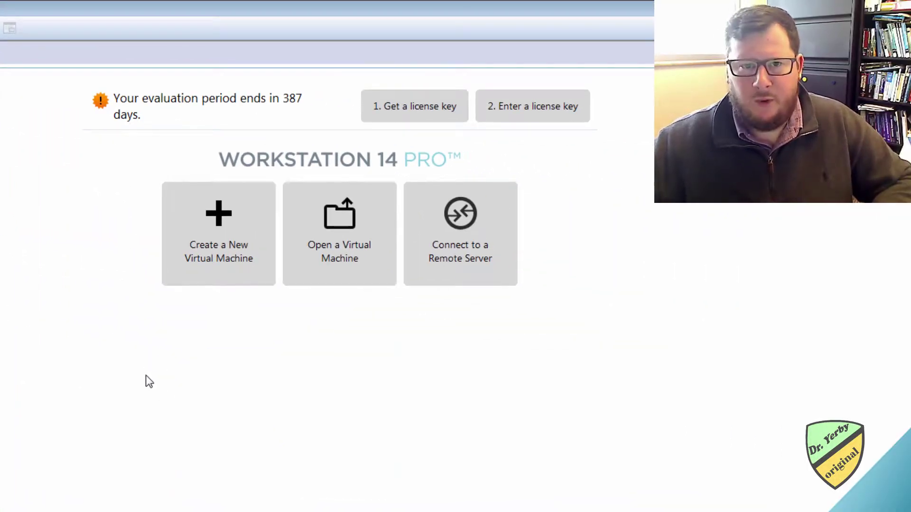
click(220, 221)
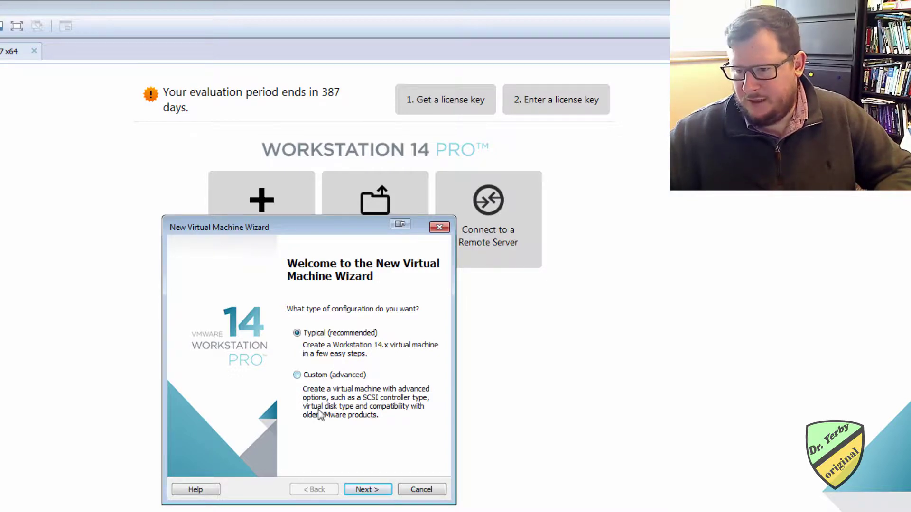
click(297, 375)
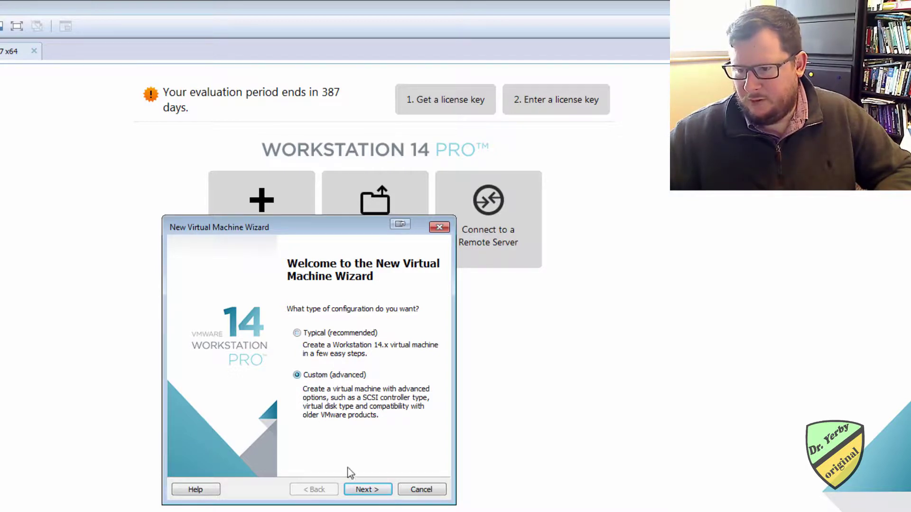
click(366, 488)
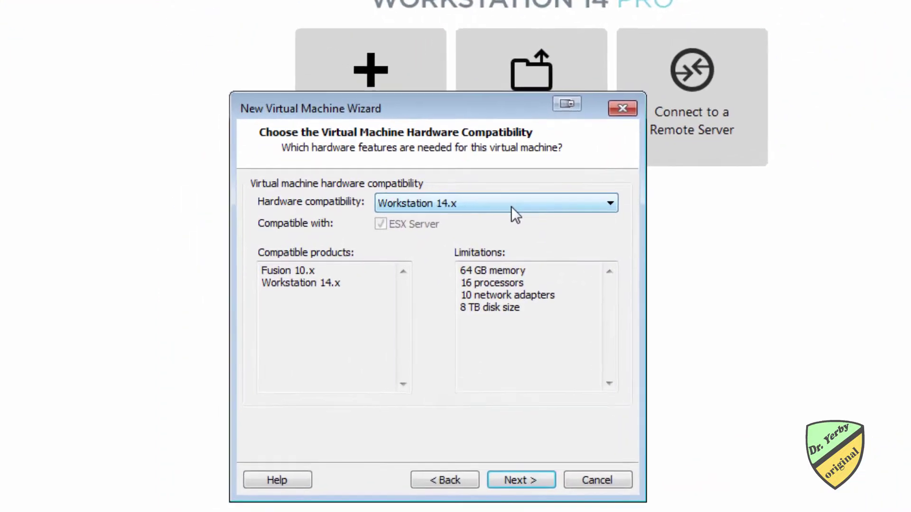
Step: Review the hardware compatibility options, keep Workstation 14.x for the virtual machine and continue
click(511, 206)
click(511, 206)
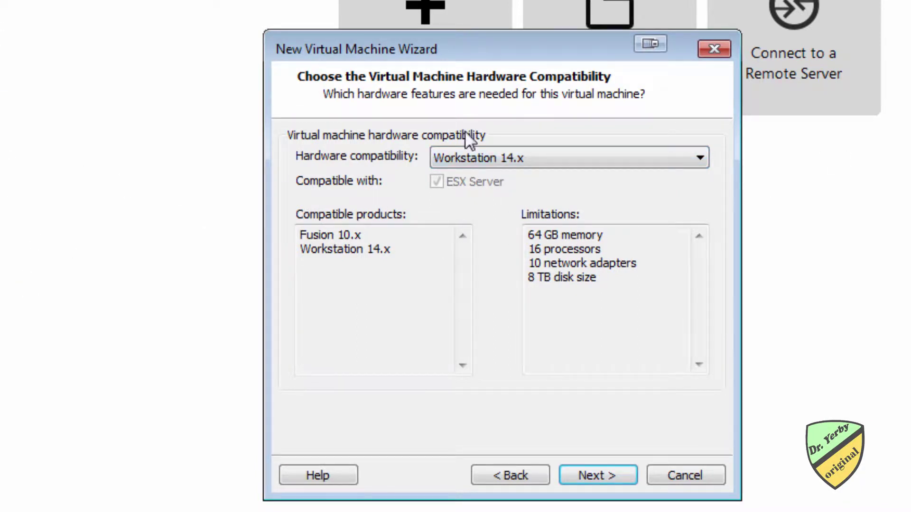
click(591, 155)
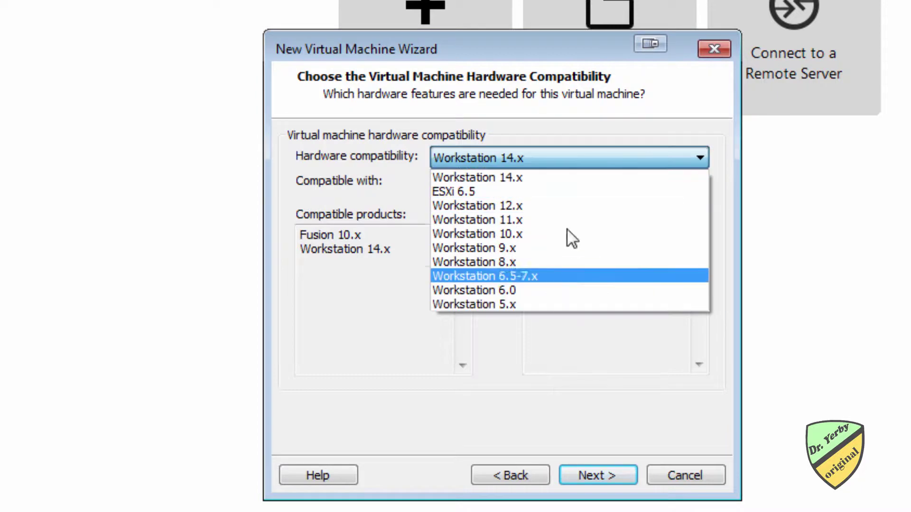
click(565, 176)
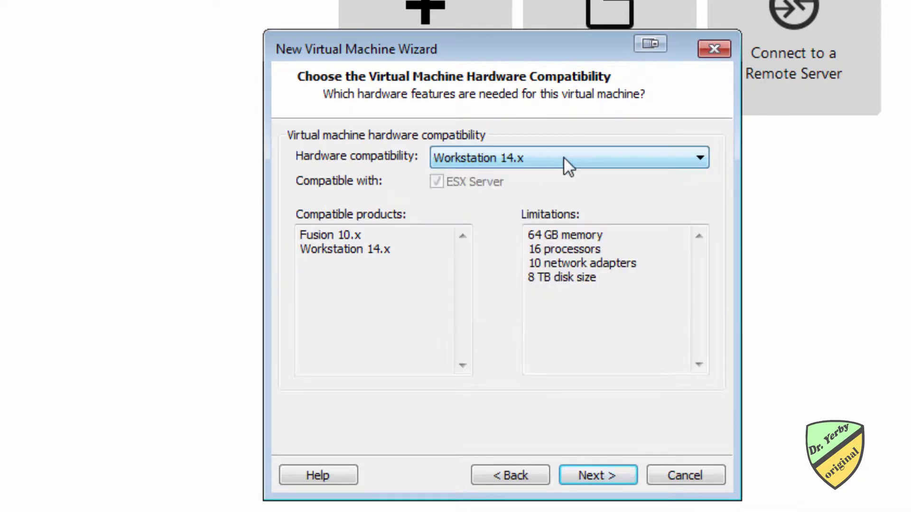
click(610, 476)
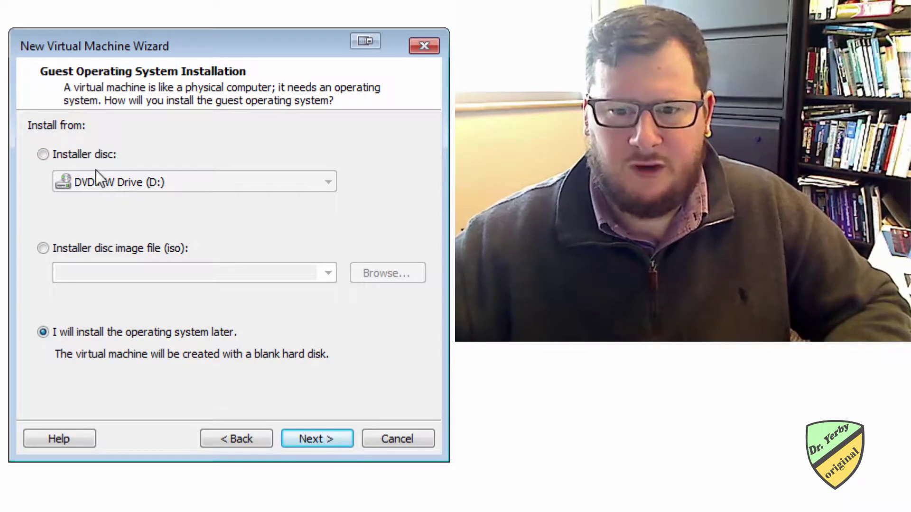
Step: Choose to install the guest operating system from an installer disc image file (iso) and browse for the image
click(95, 158)
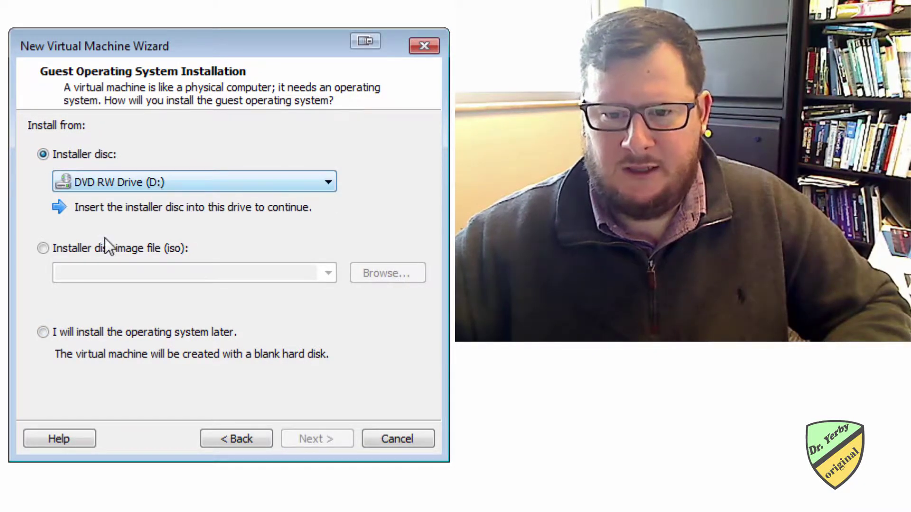
click(99, 250)
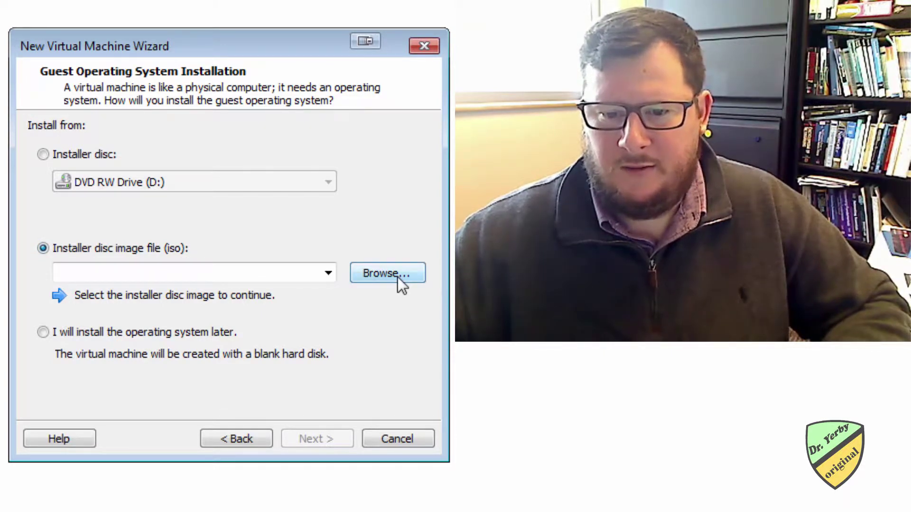
click(369, 276)
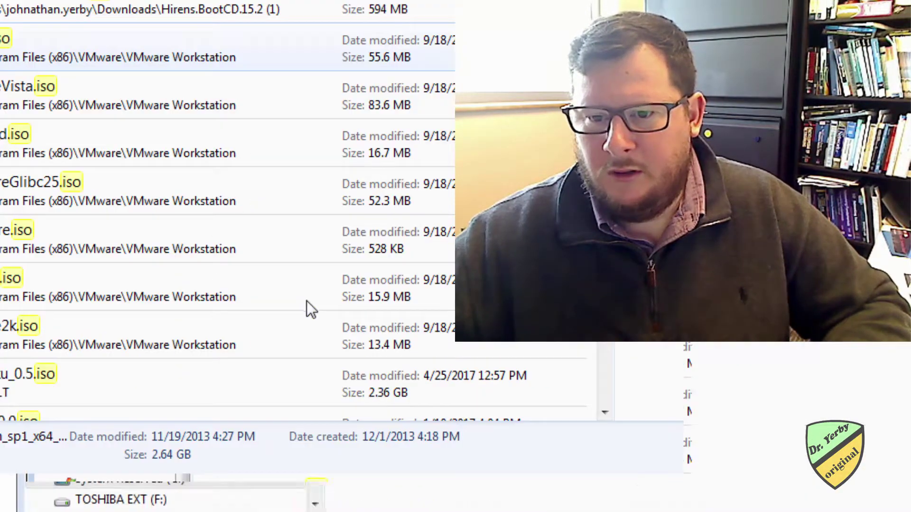
Step: Find en_windows_server_2012_x64_dvd_915478.iso in the file search results, open its containing folder and copy the folder path
click(446, 349)
scroll(270, 436, down, 3)
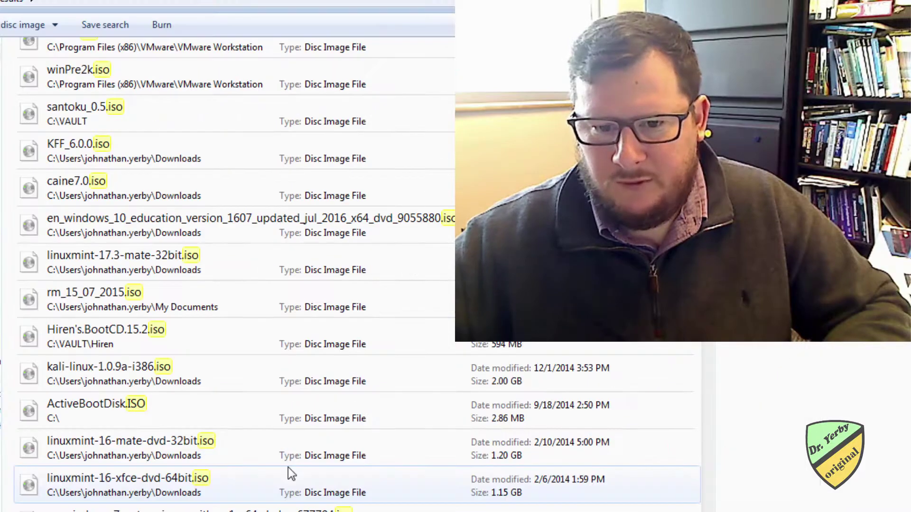
scroll(270, 436, up, 3)
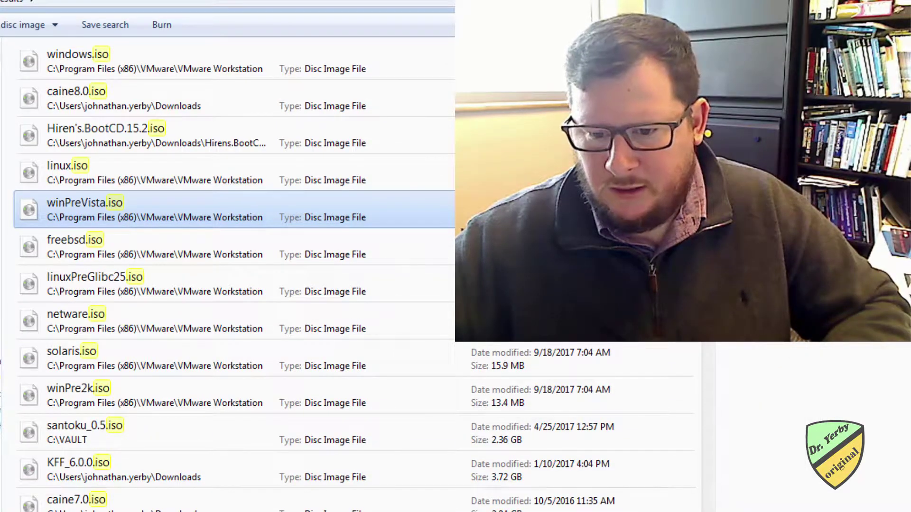
scroll(228, 275, down, 3)
scroll(152, 426, down, 2)
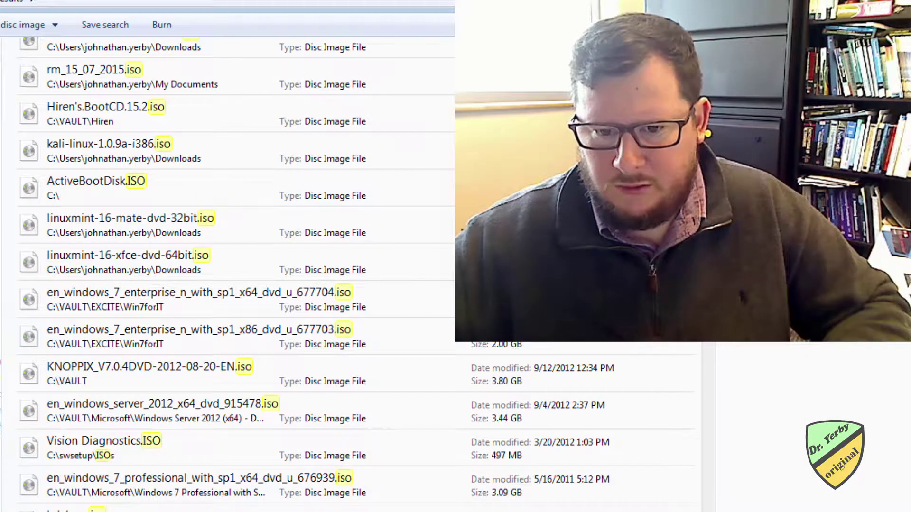
click(140, 417)
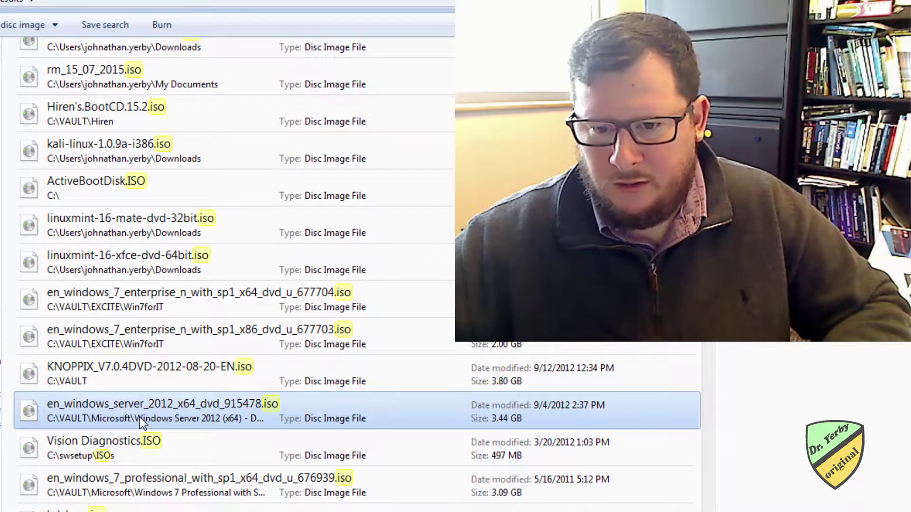
right_click(140, 417)
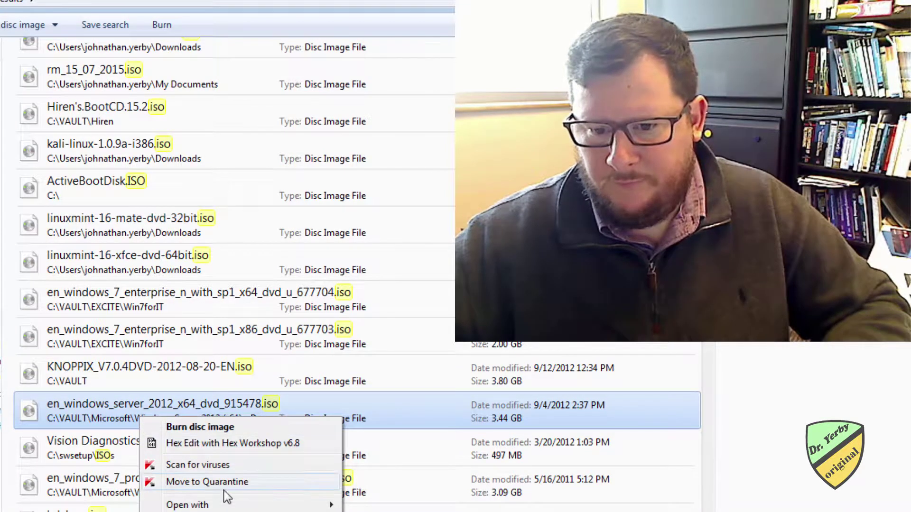
click(224, 511)
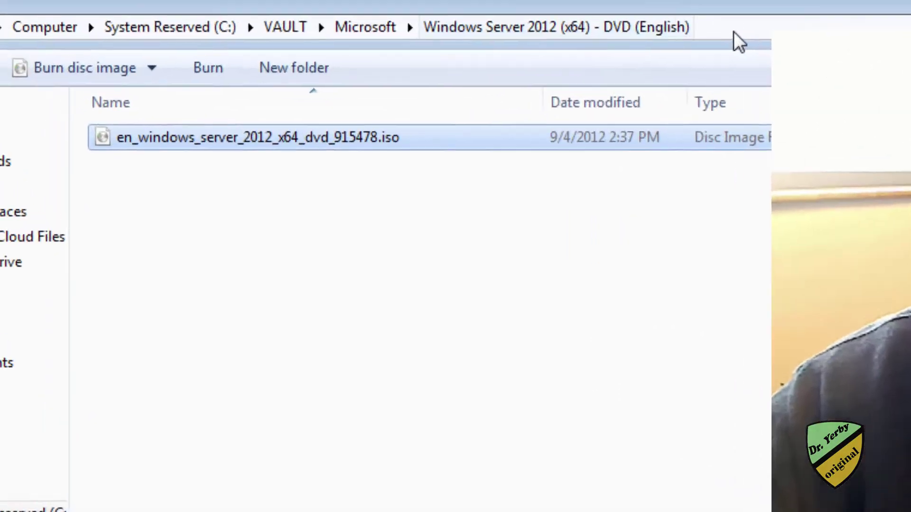
click(434, 8)
key(ctrl+c)
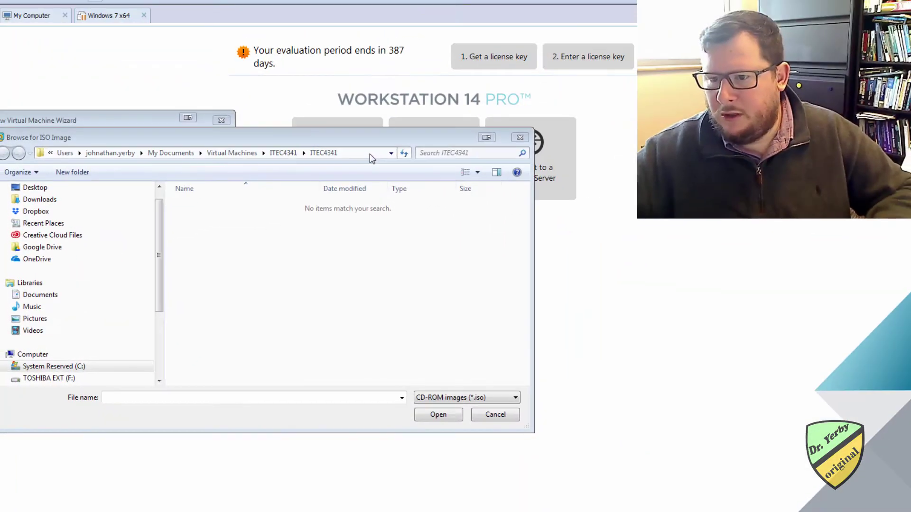
Step: Browse to the copied path C:\VAULT\Microsoft\Windows Server 2012 (x64) - DVD (English), load en_windows_server_2012_x64_dvd_915478.iso as the installer image and continue
click(362, 152)
key(ctrl+v)
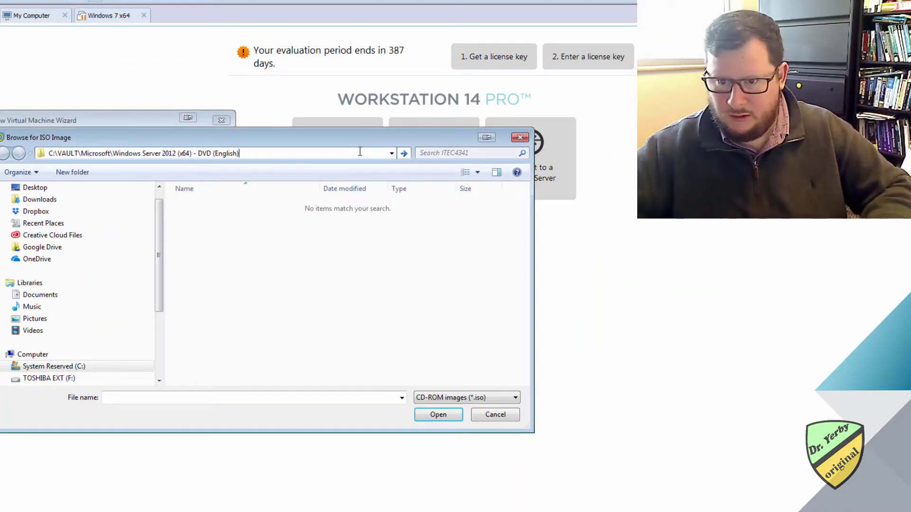
key(Return)
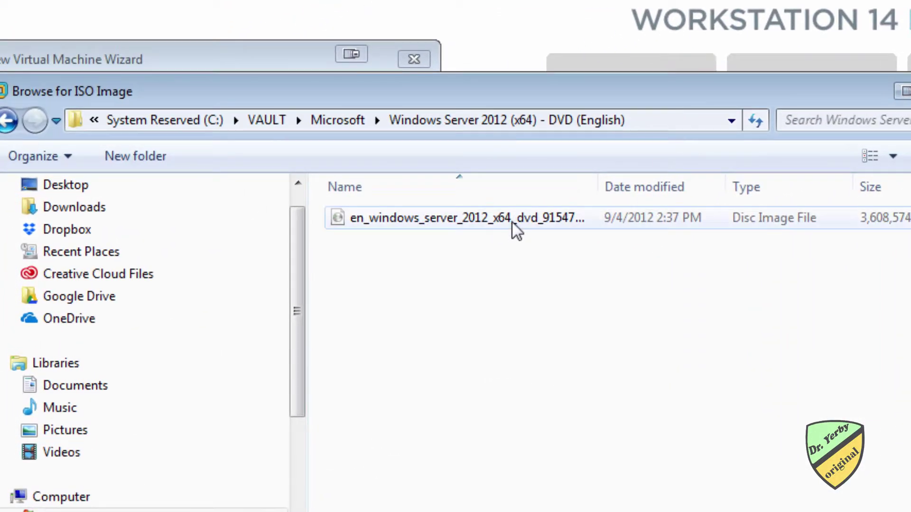
click(376, 213)
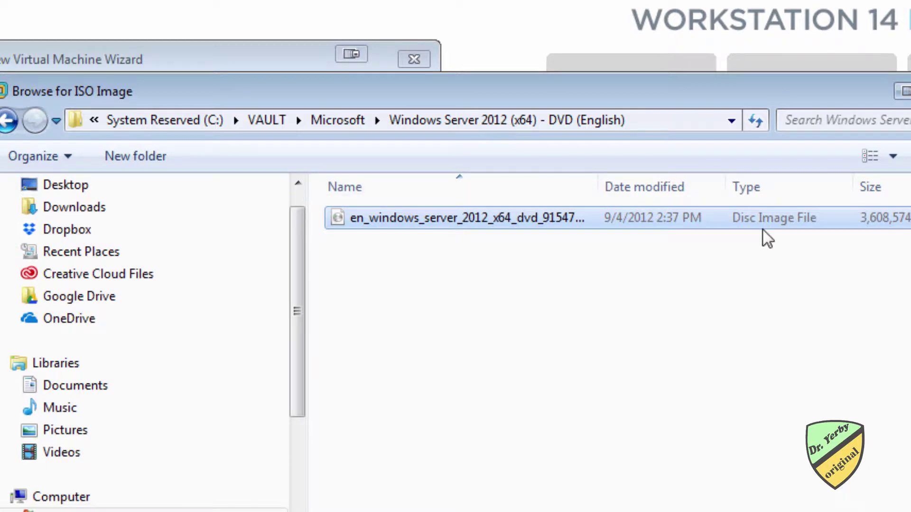
click(494, 220)
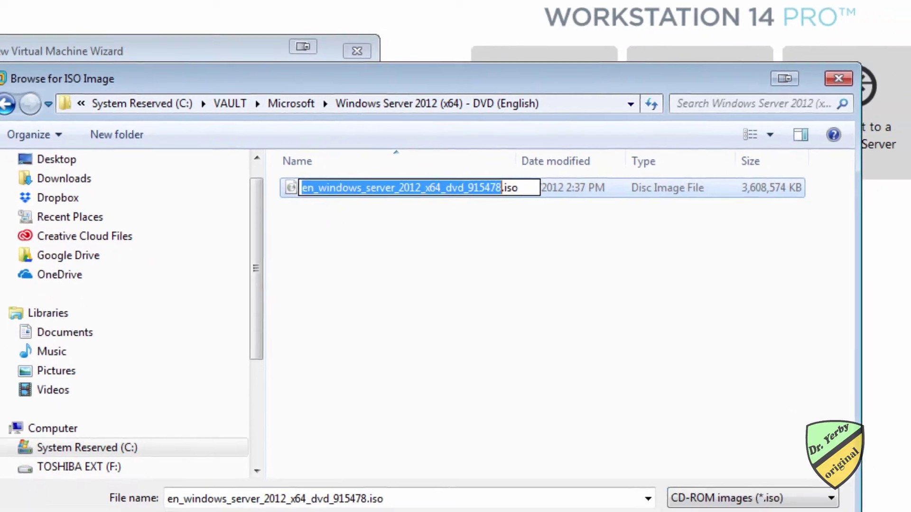
key(Escape)
click(635, 477)
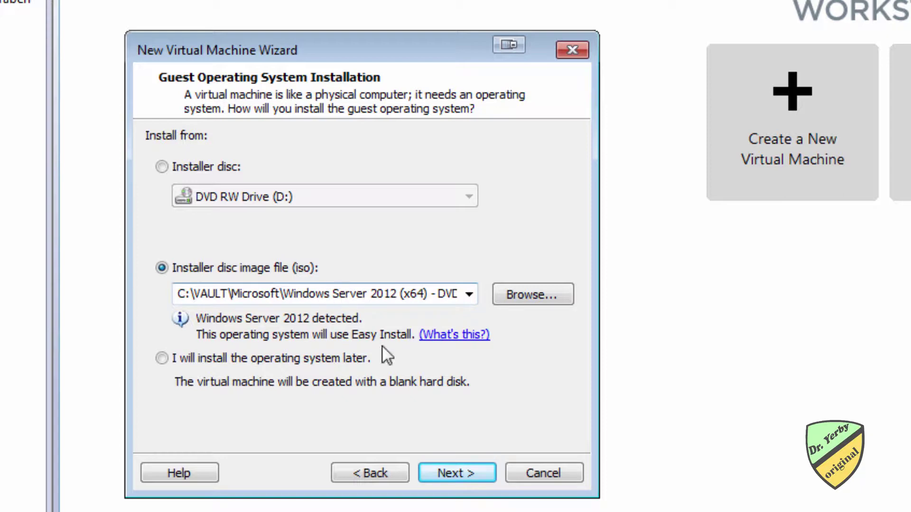
click(466, 471)
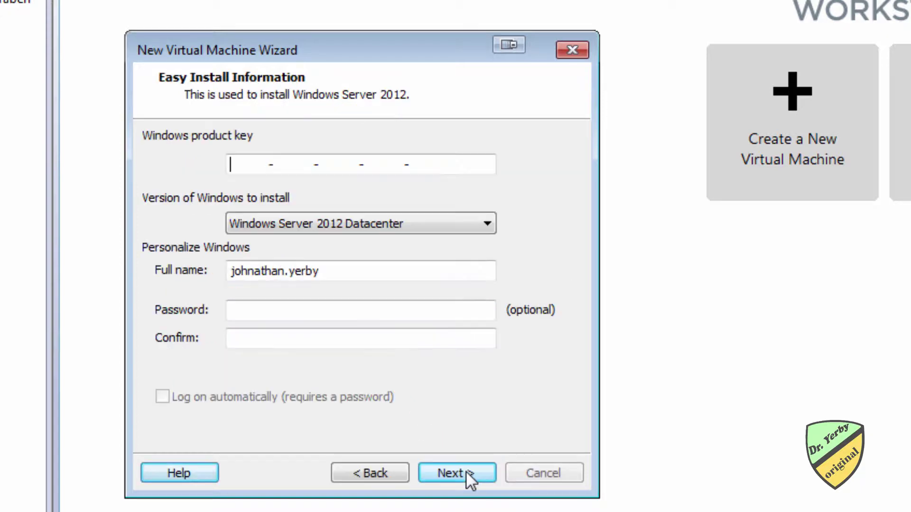
Step: Choose Windows Server 2012 Standard for Easy Install, enter the user's full name, and continue without a product key or password
click(437, 223)
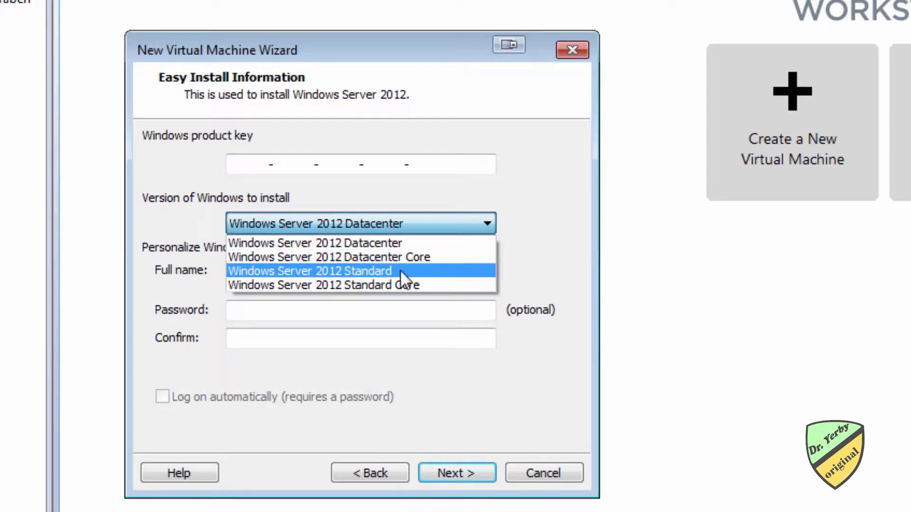
click(313, 272)
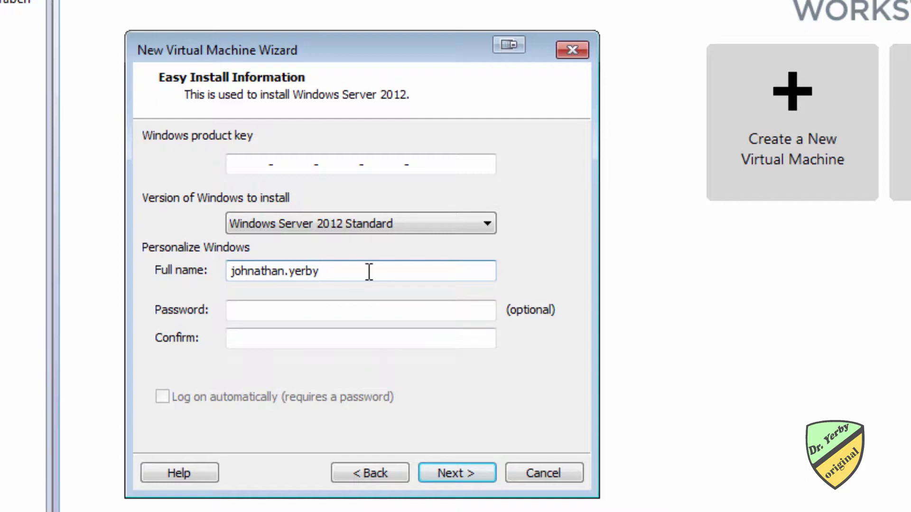
drag(369, 272, 133, 283)
text(Dr.)
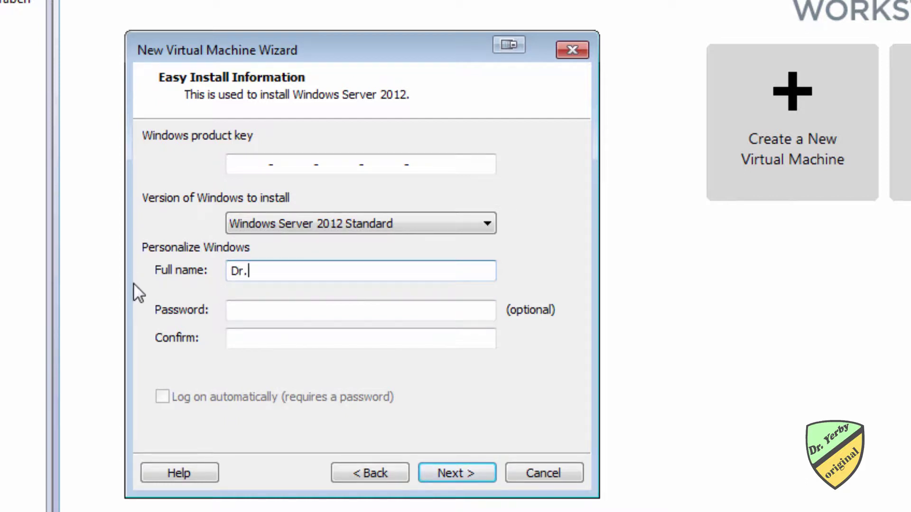
text( Yerby)
click(372, 310)
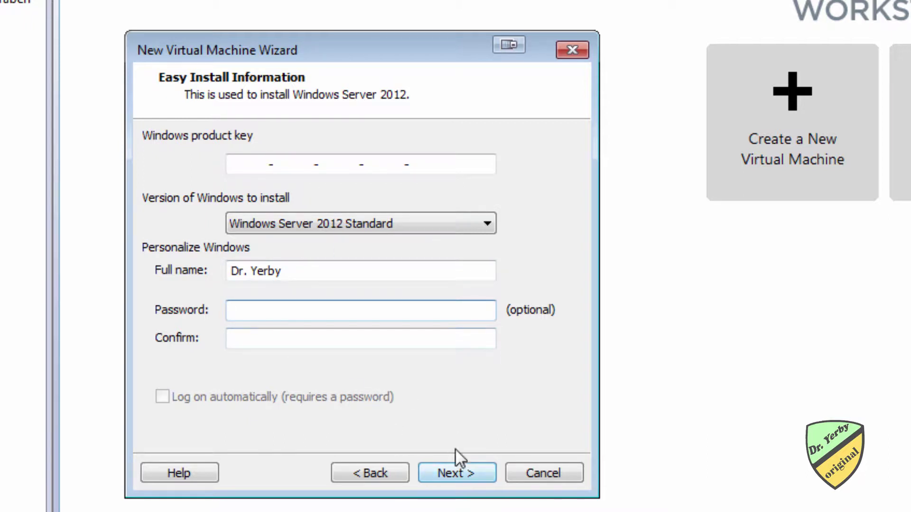
click(455, 470)
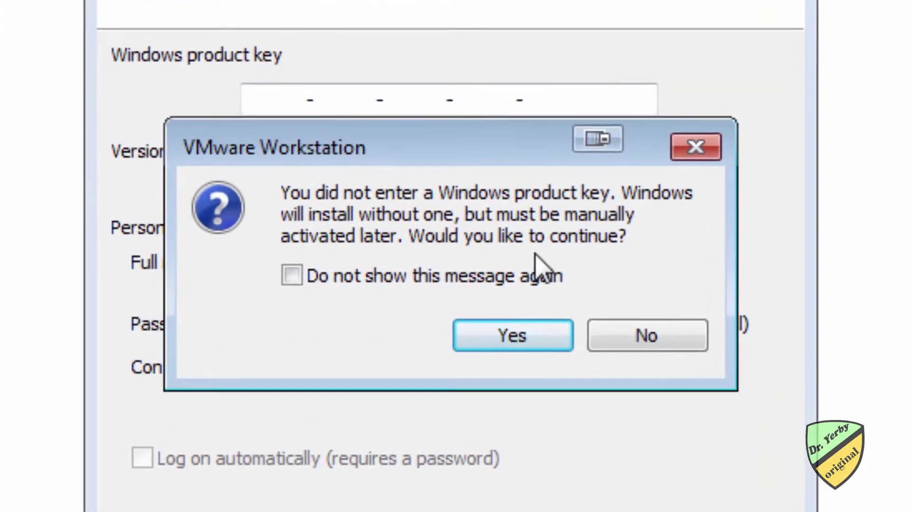
click(512, 338)
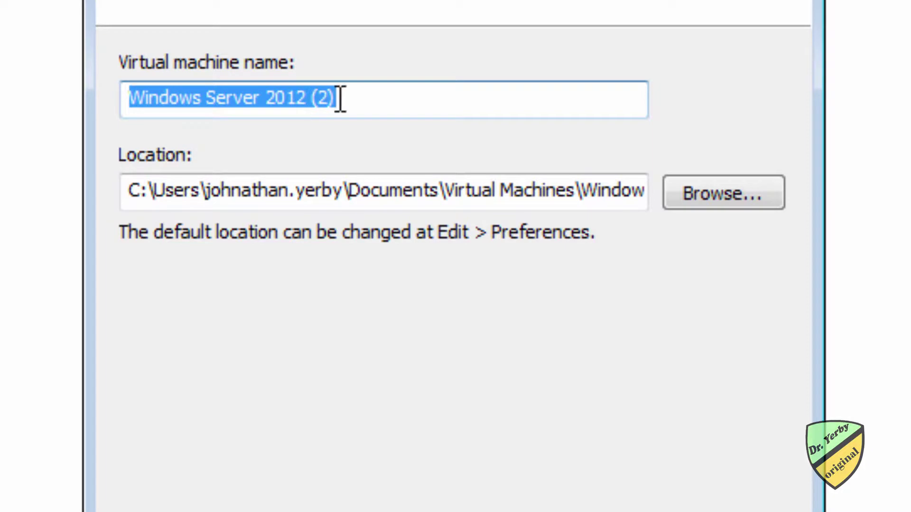
Step: Accept the suggested virtual machine name and location, and select UEFI as the firmware type without Secure Boot
drag(474, 191, 823, 206)
key(Return)
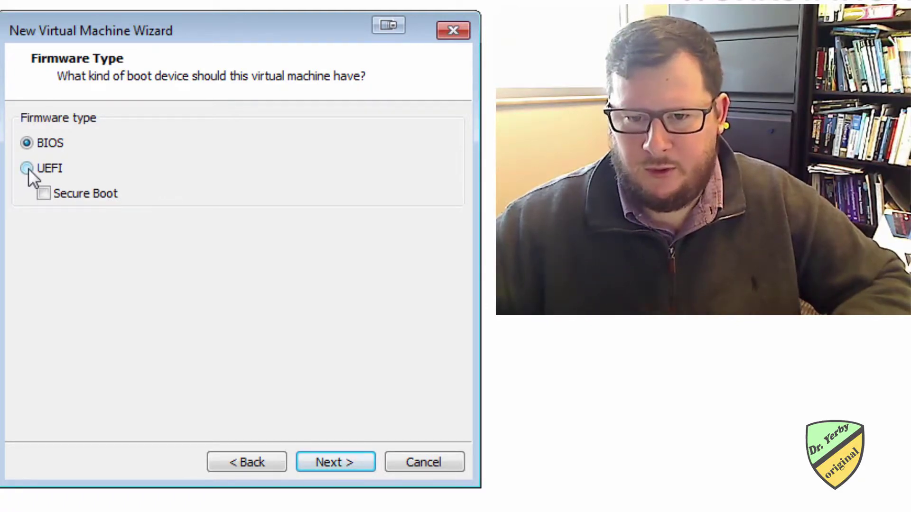
click(28, 168)
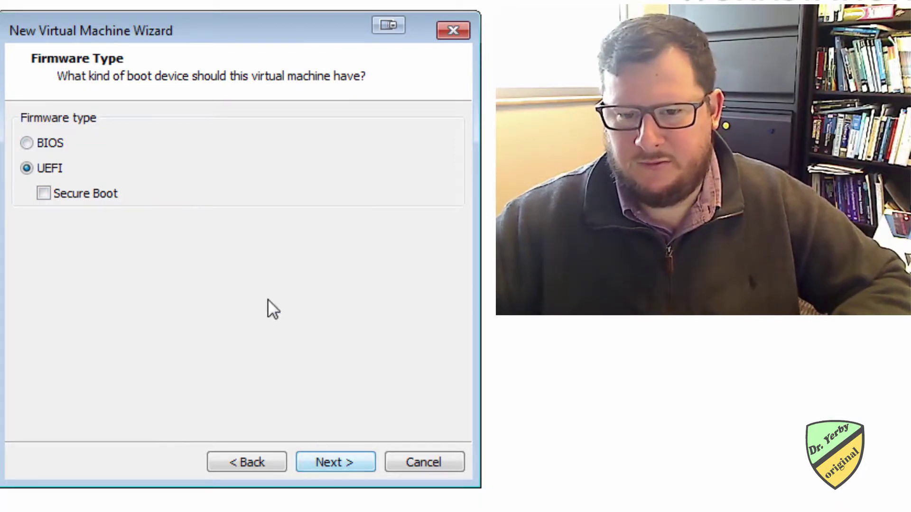
click(352, 457)
Step: Check the host computer's processor and memory specifications, and configure the virtual machine with 1 processor and 2 cores per processor
click(288, 144)
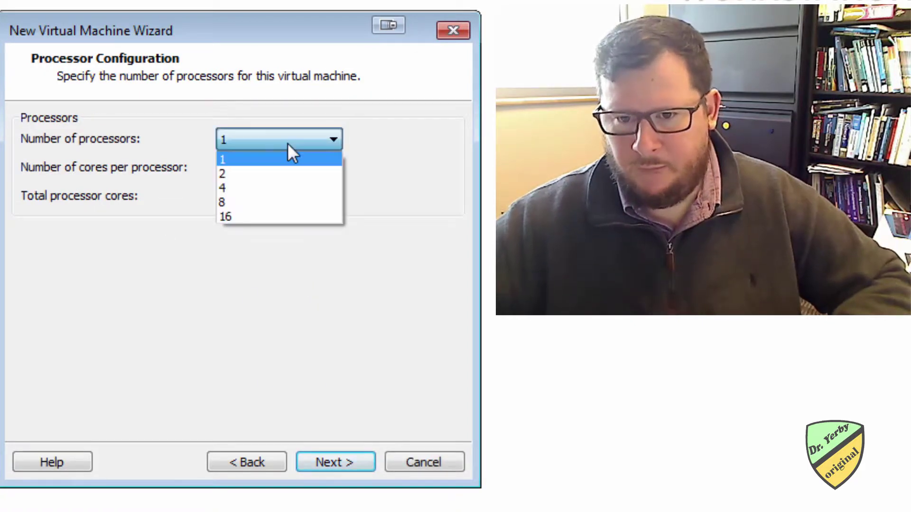
click(287, 155)
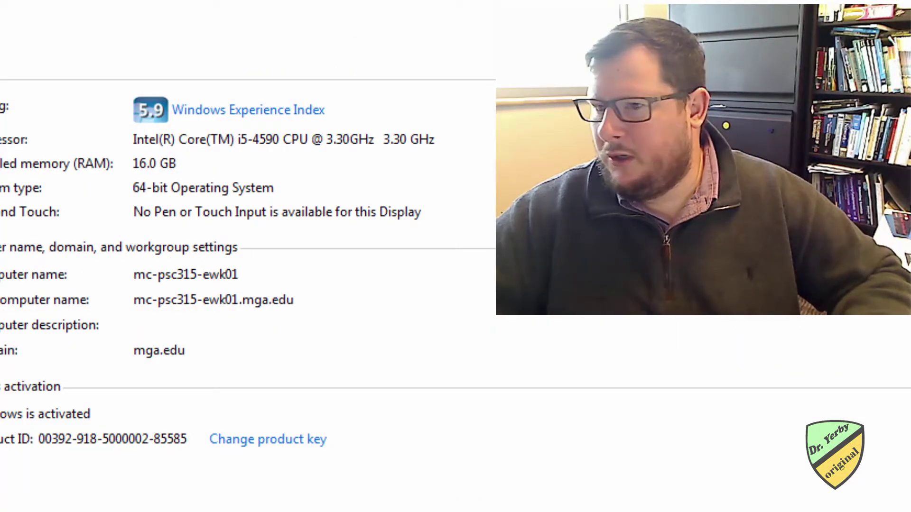
scroll(901, 407, down, 3)
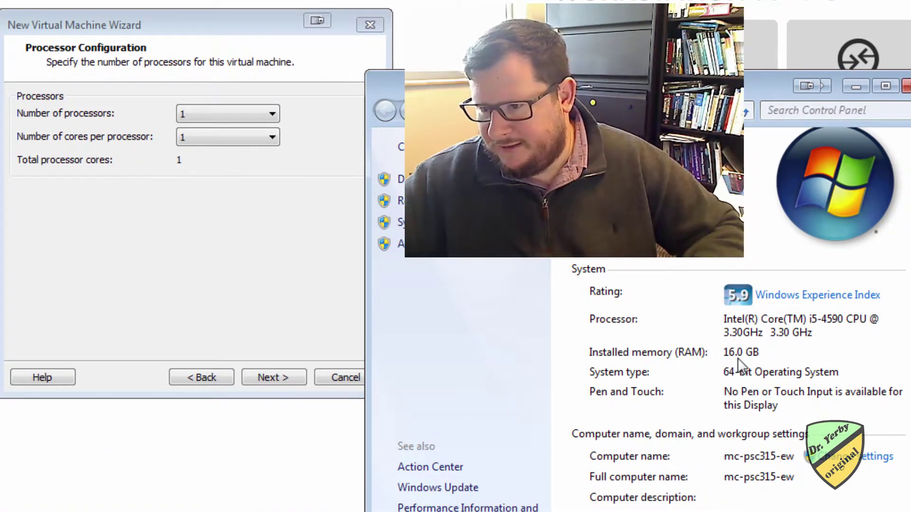
click(227, 113)
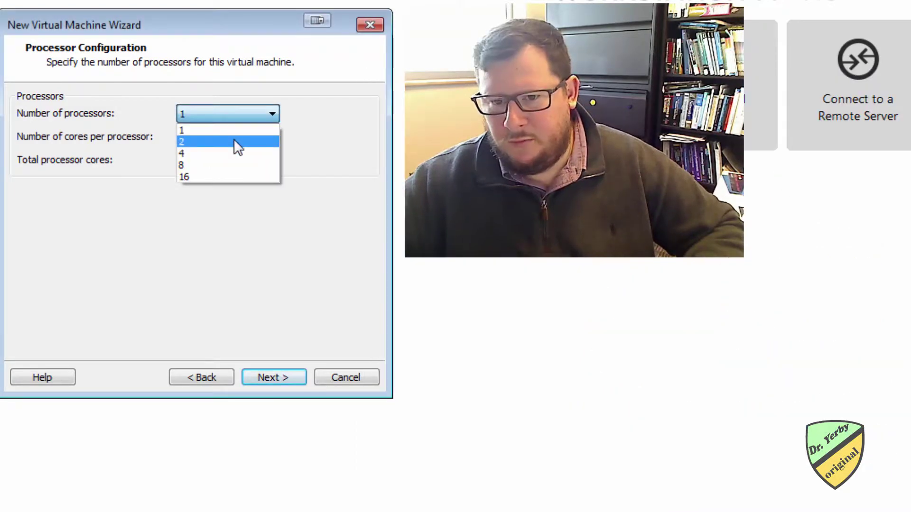
click(234, 141)
click(249, 113)
click(237, 130)
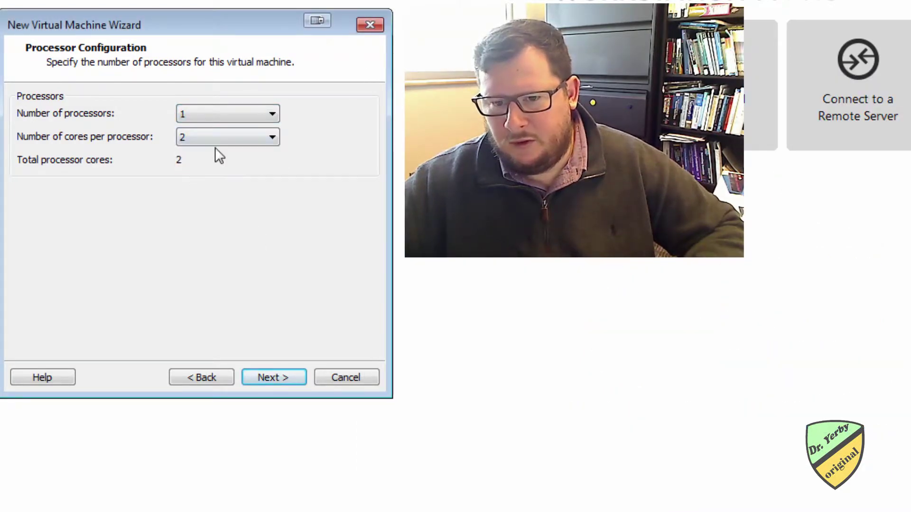
click(263, 380)
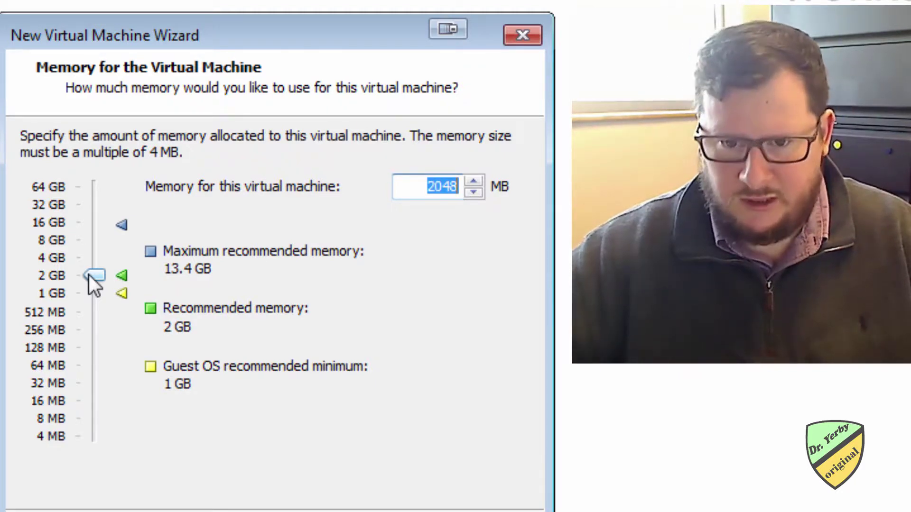
Step: Set the memory for the virtual machine to 6000 MB and continue
drag(89, 275, 84, 241)
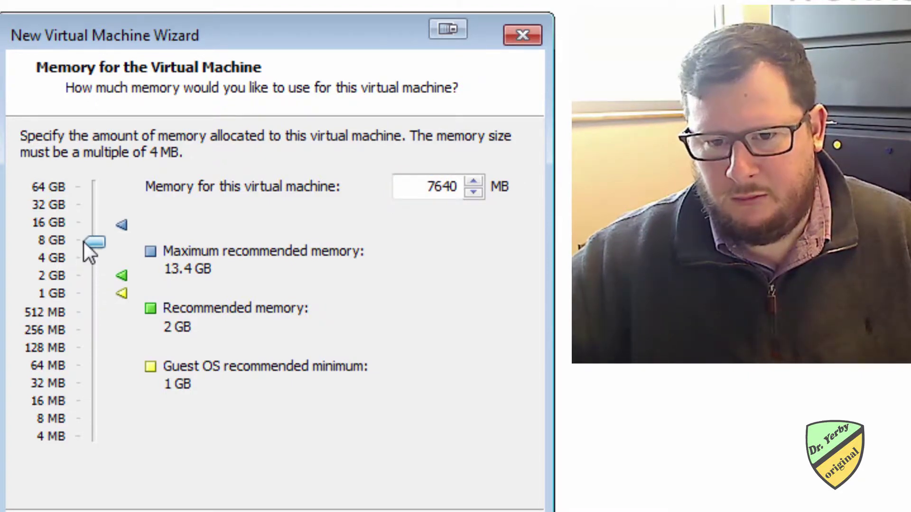
mouse_move(95, 243)
mouse_down()
mouse_move(96, 250)
mouse_move(91, 244)
mouse_up()
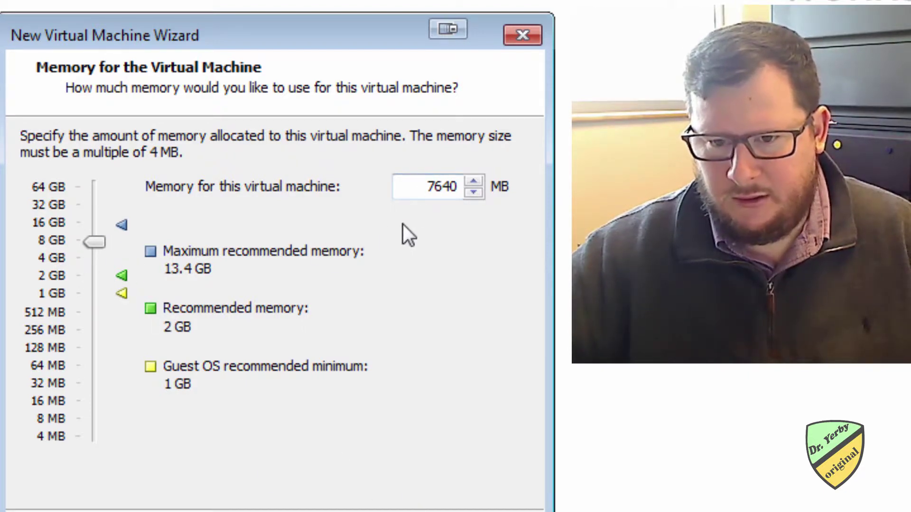
double_click(431, 195)
text(8000)
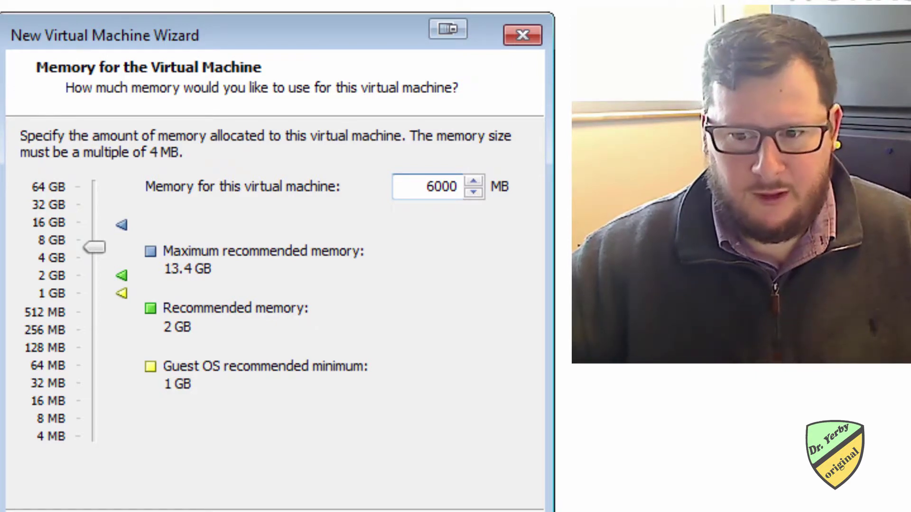
key(Return)
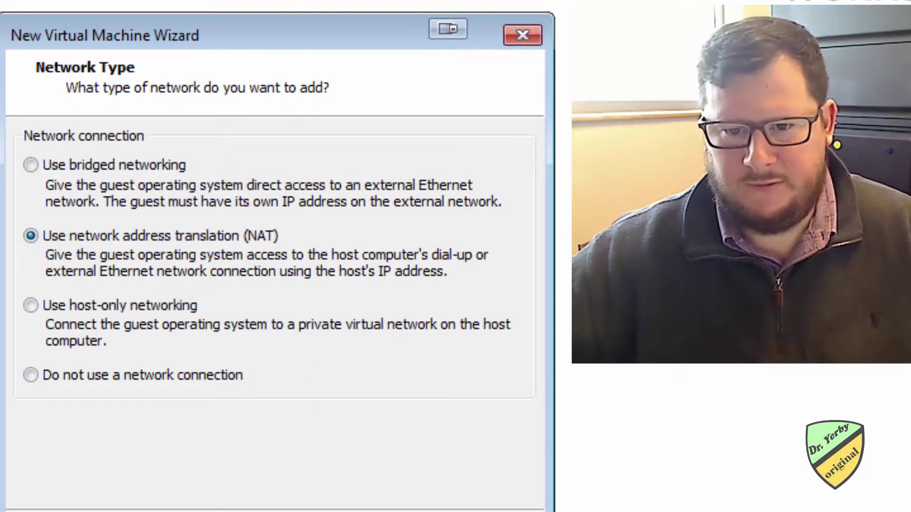
Step: Accept NAT networking, the LSI Logic SAS controller and the SCSI disk type, and choose to create a new virtual disk
key(Return)
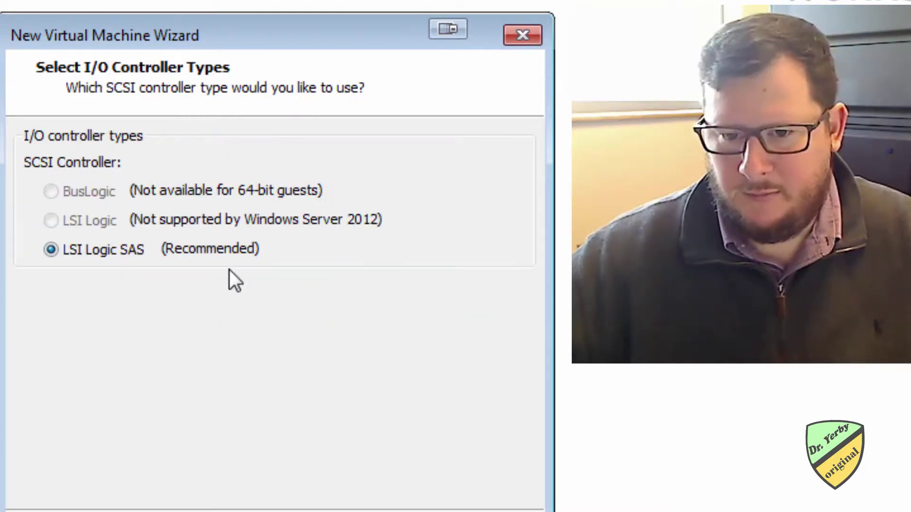
key(Return)
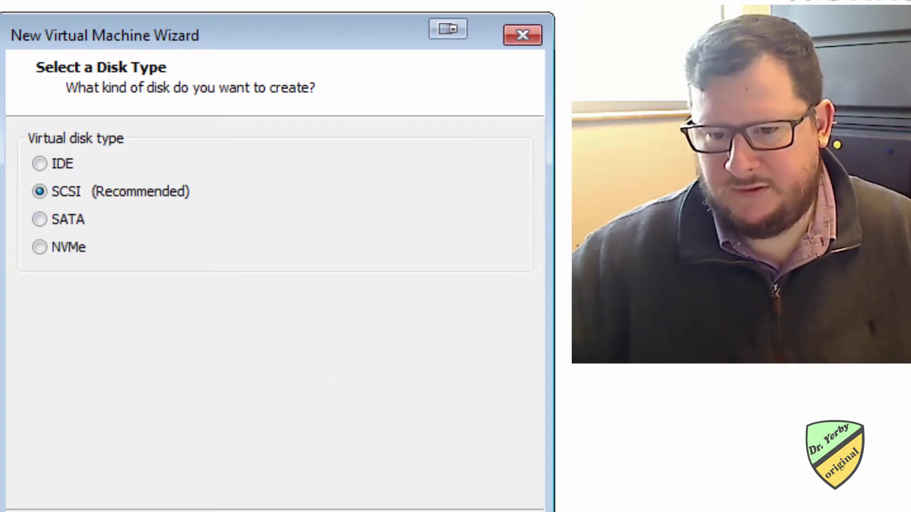
key(Return)
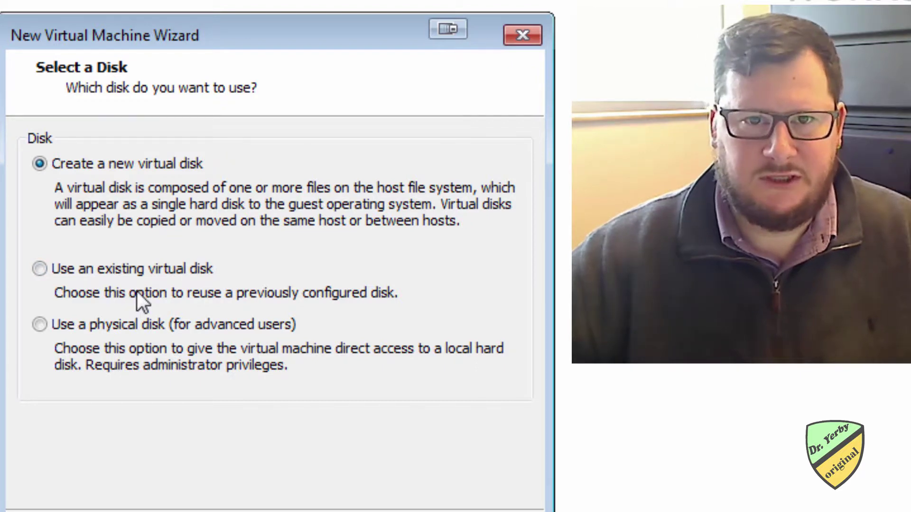
key(Return)
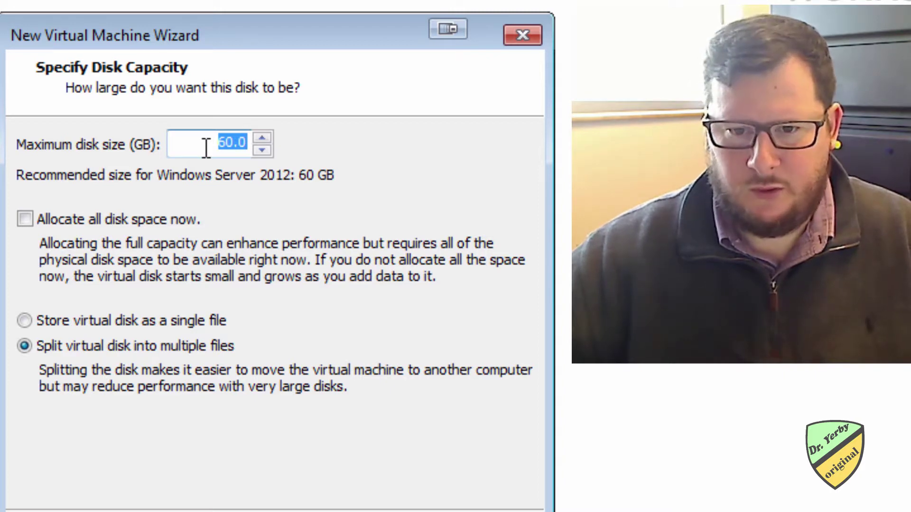
Step: Store the 60 GB virtual disk as a single file and accept the suggested disk file name
click(25, 322)
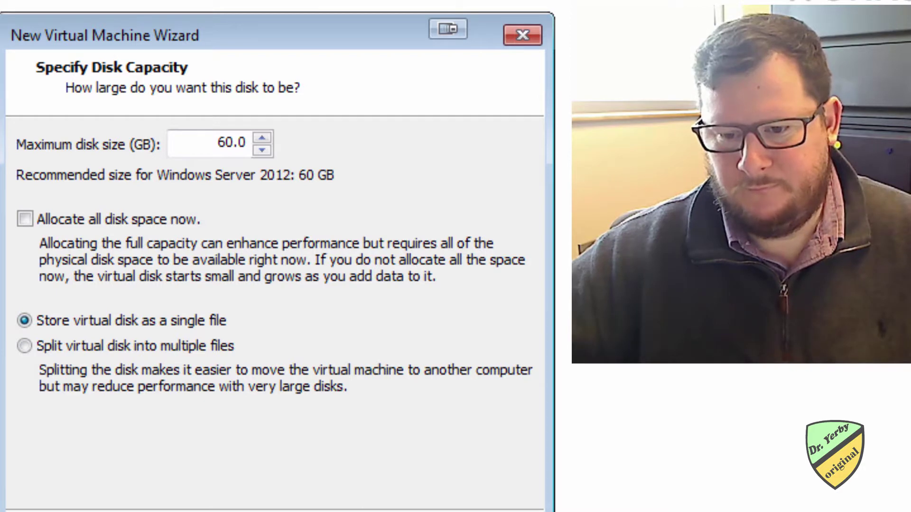
click(370, 510)
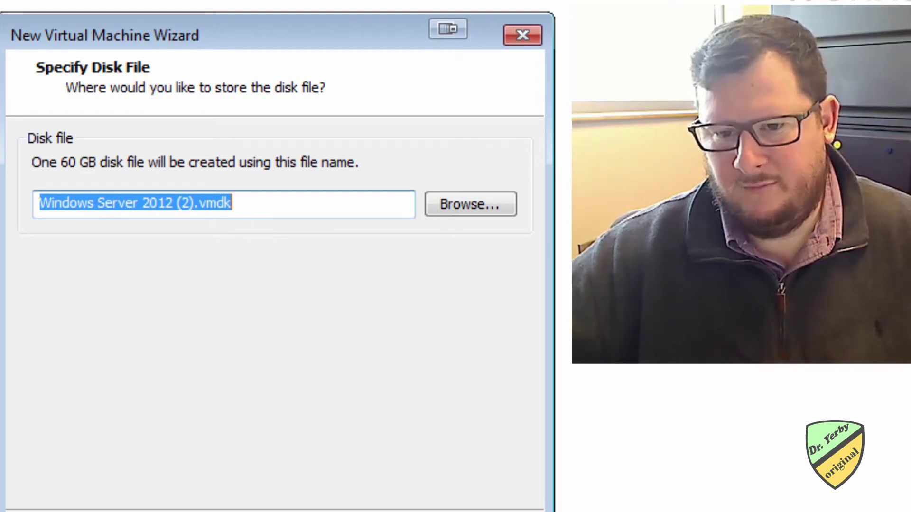
click(372, 508)
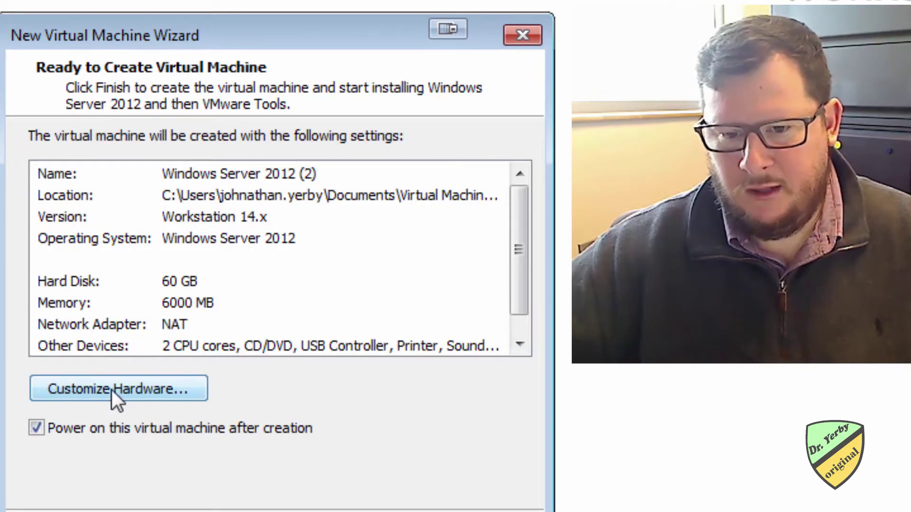
Step: Review the network adapter and sound card settings and the addable hardware types, including Trusted Platform Module, and close the hardware customization
click(145, 395)
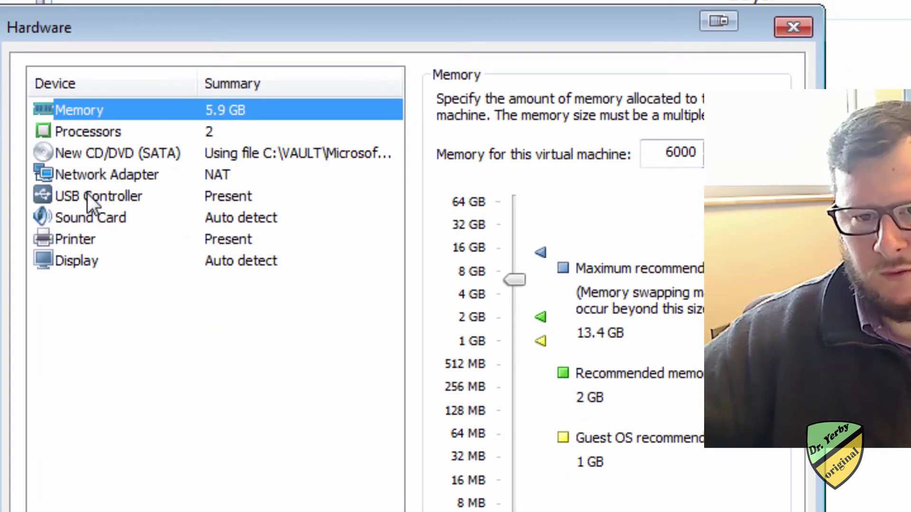
click(99, 175)
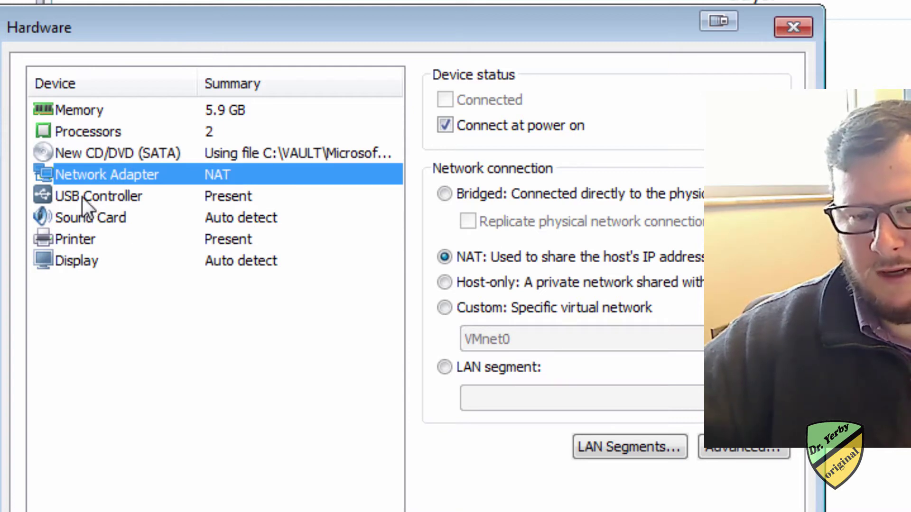
click(89, 218)
click(264, 511)
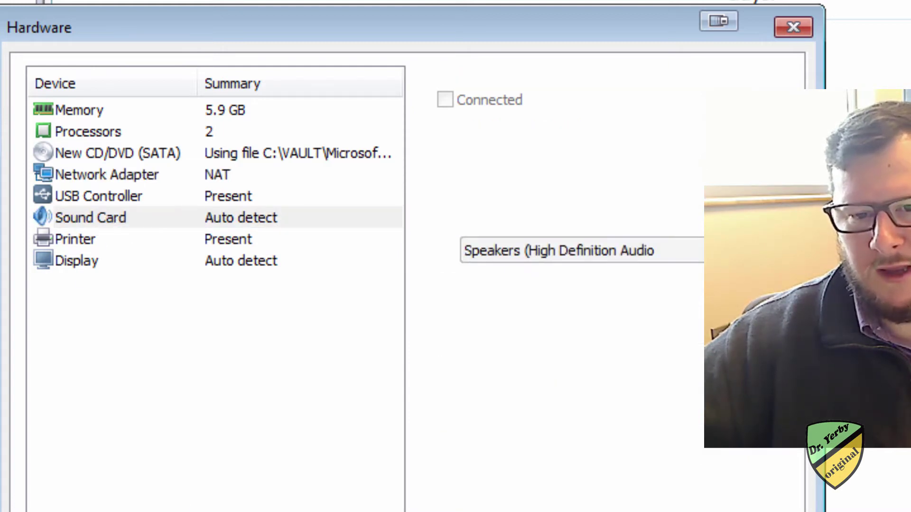
click(197, 374)
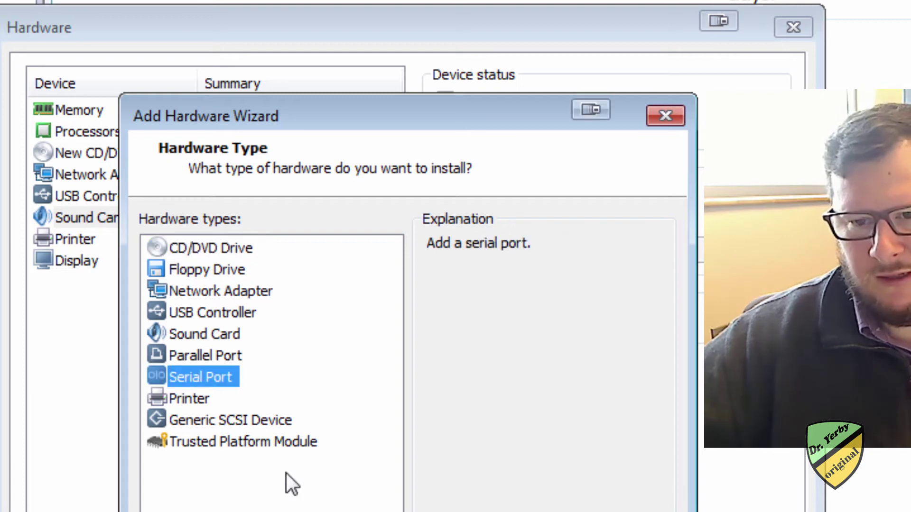
click(219, 441)
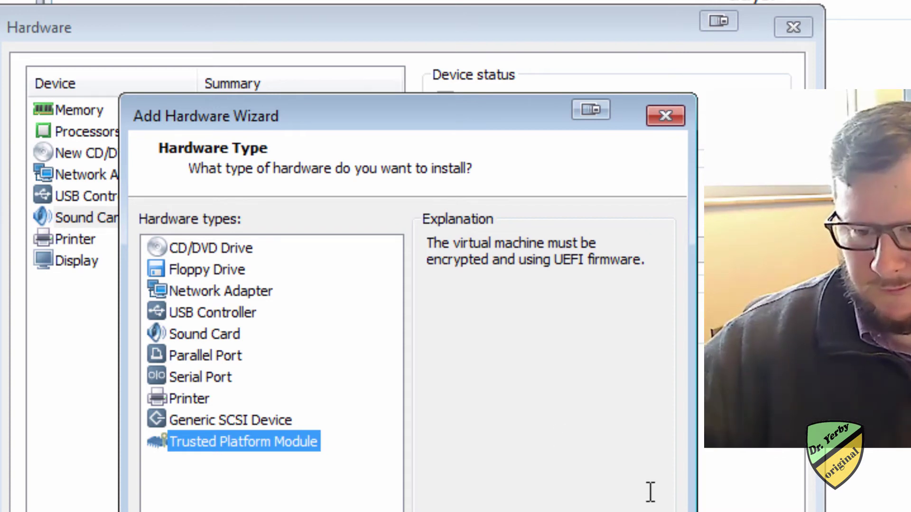
key(Escape)
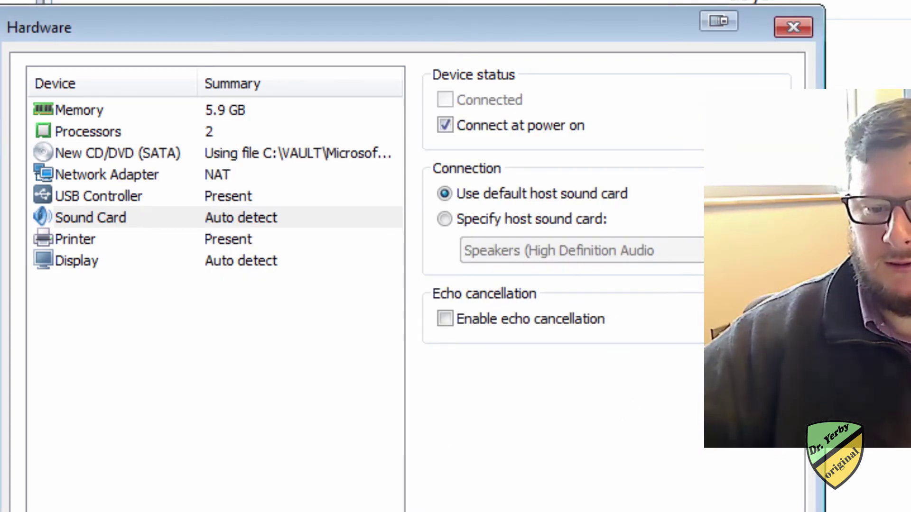
key(Escape)
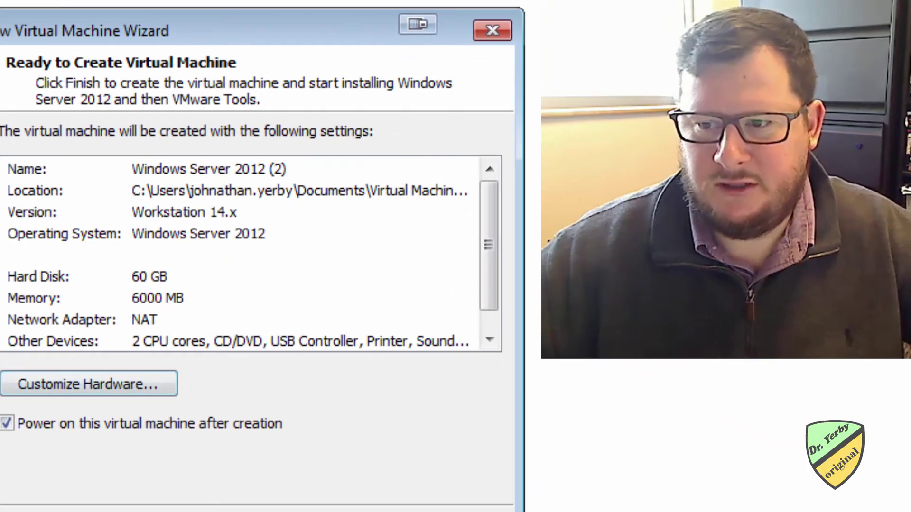
Step: Finish creating the virtual machine with power-on after creation enabled
click(358, 511)
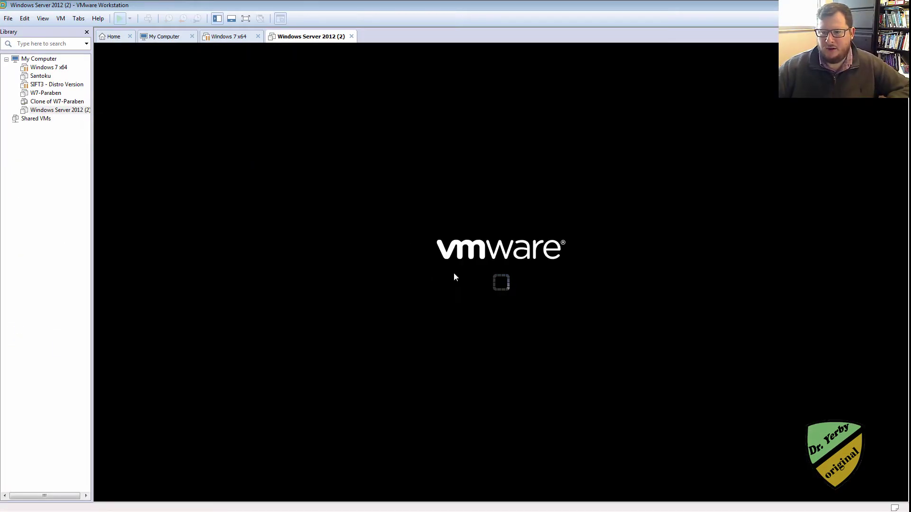